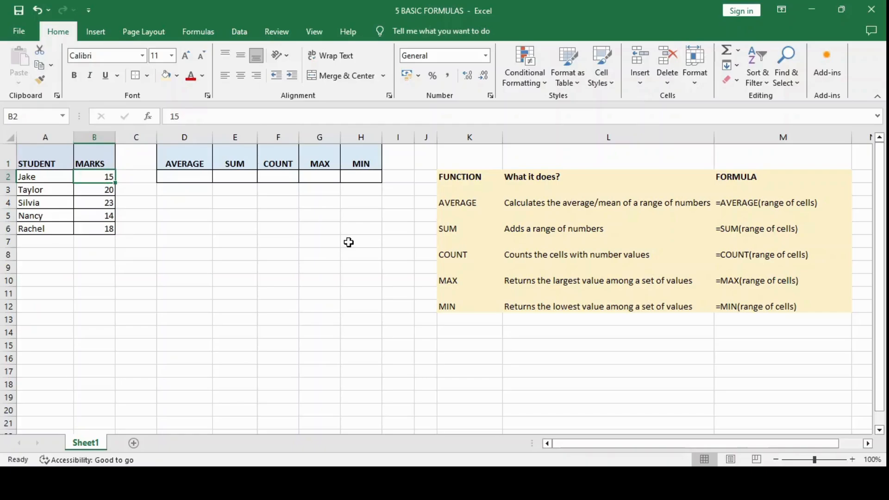
- Select the five students' marks in B2:B6 to review the data being averaged
key("shift+Down")
key("shift+Down")
key("shift+Down")
key("shift+Down")
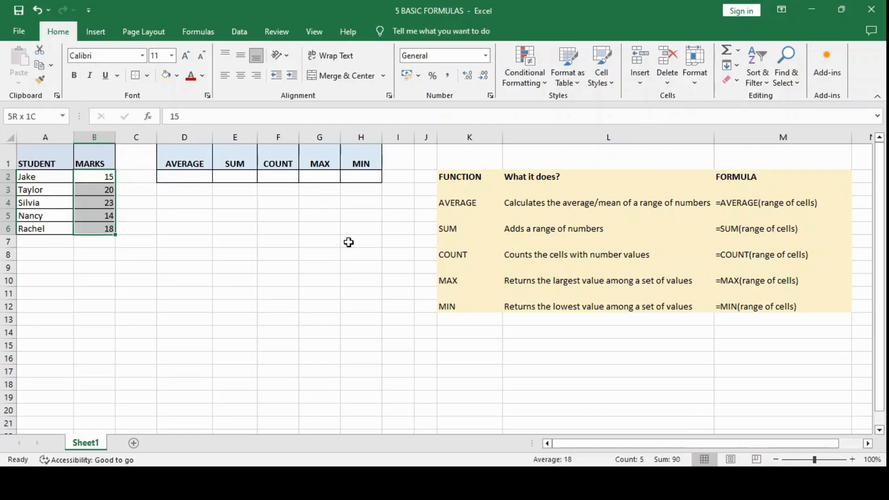
- Enter the formula =AVERAGE(B2:B6) in D2 under the AVERAGE heading
key("Right")
key("Up")
key("Right")
key("Down")
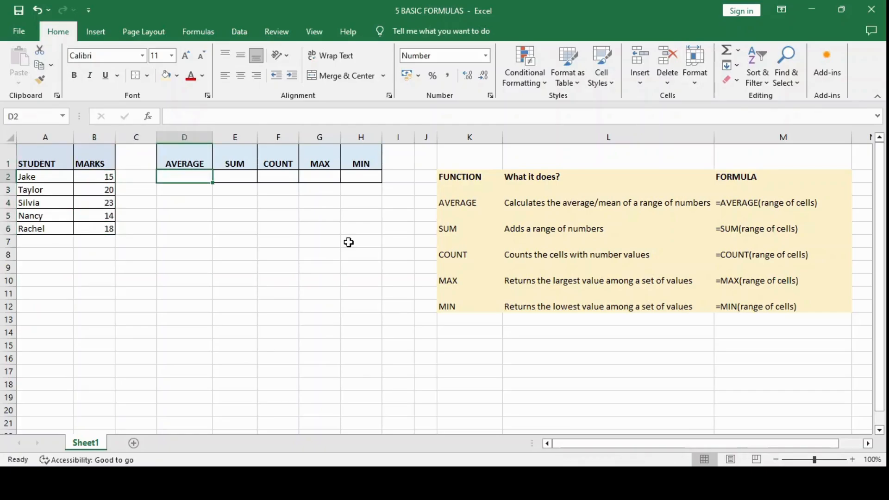
type("=")
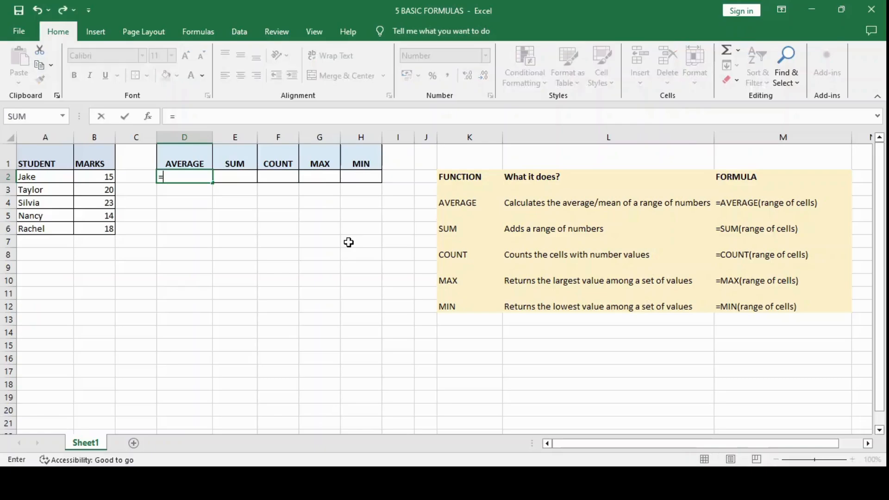
type("AVERAGE")
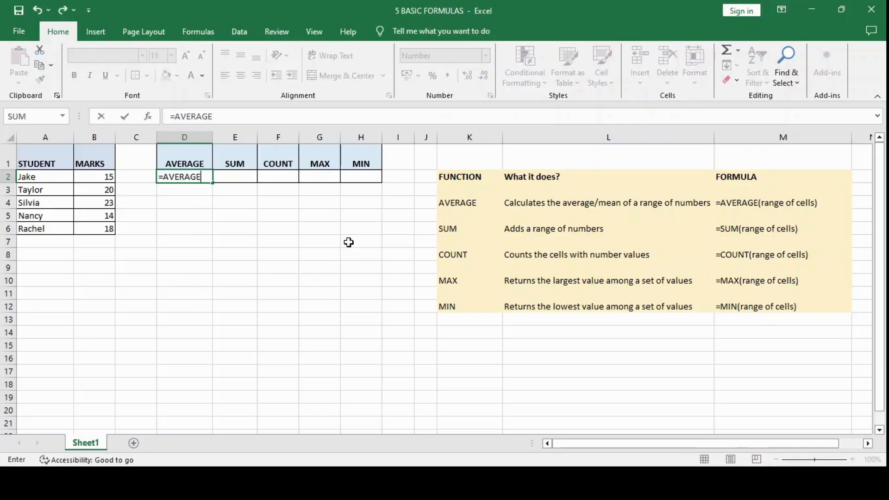
type("(")
key("Left")
key("Left")
key("Left")
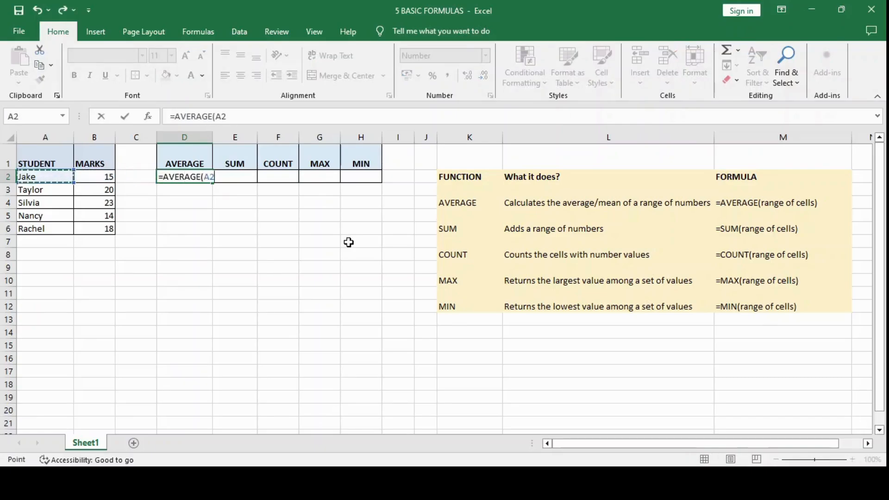
key("Right")
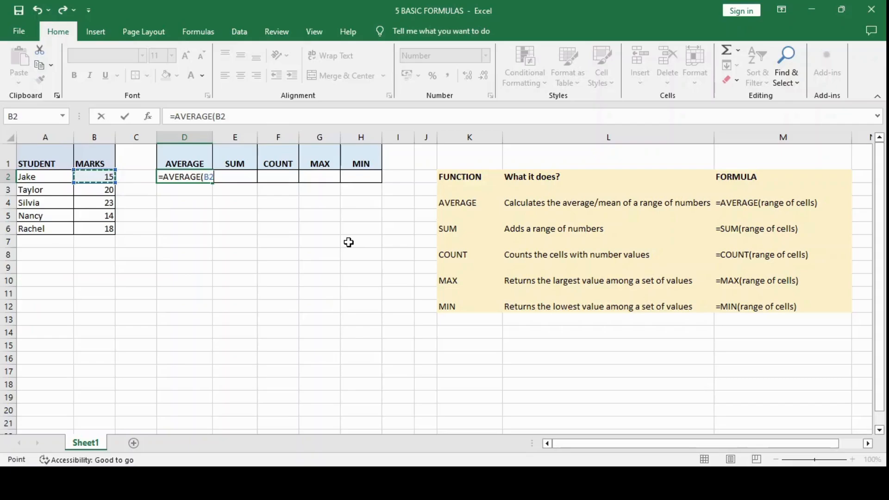
key("shift+Down")
key("shift+Down")
key("shift+Down")
key("shift+Down")
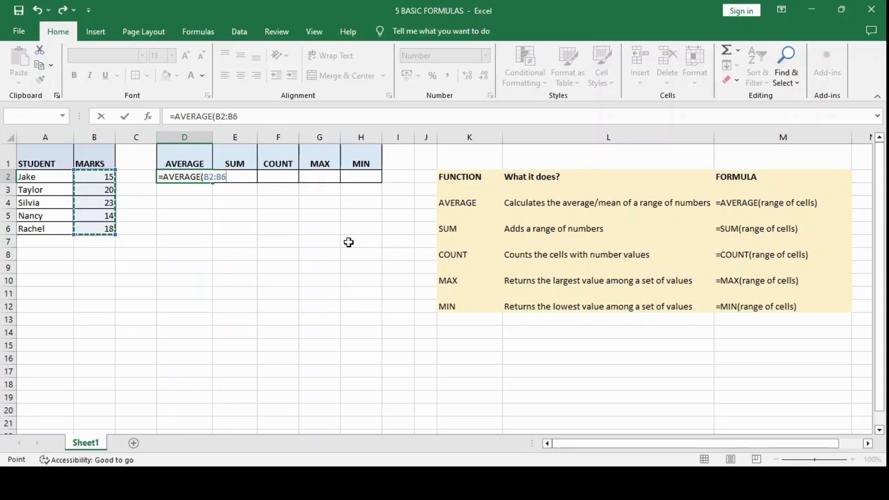
type(")")
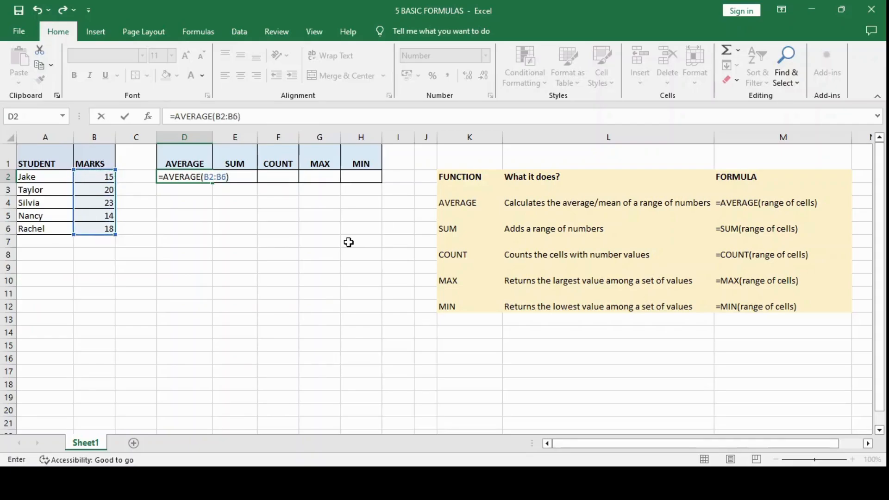
key("ctrl+Return")
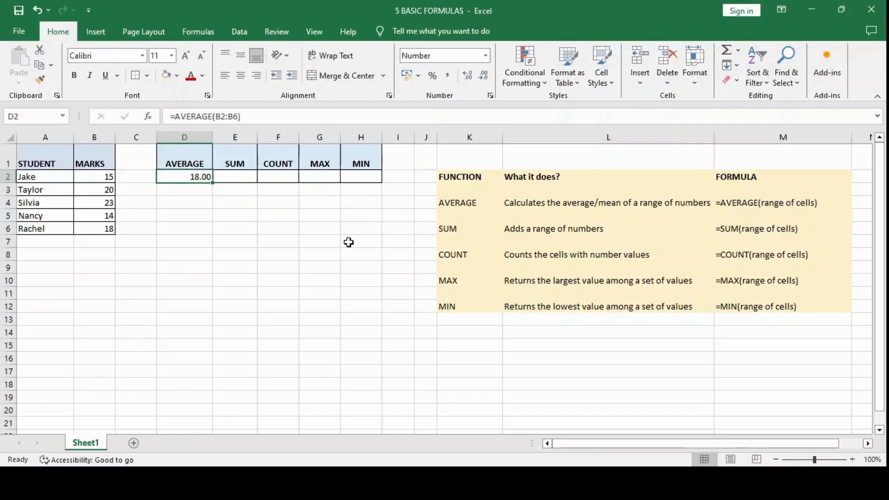
- Review the marks in B2:B6 that feed the average, then return to the formula in D2
key("Left")
key("Left")
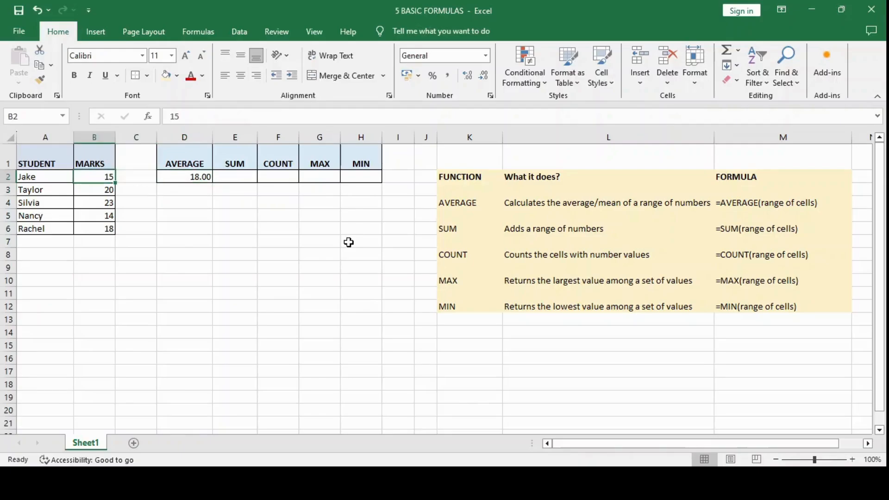
key("shift+Down")
key("shift+Down")
key("shift+Down")
key("shift+Down")
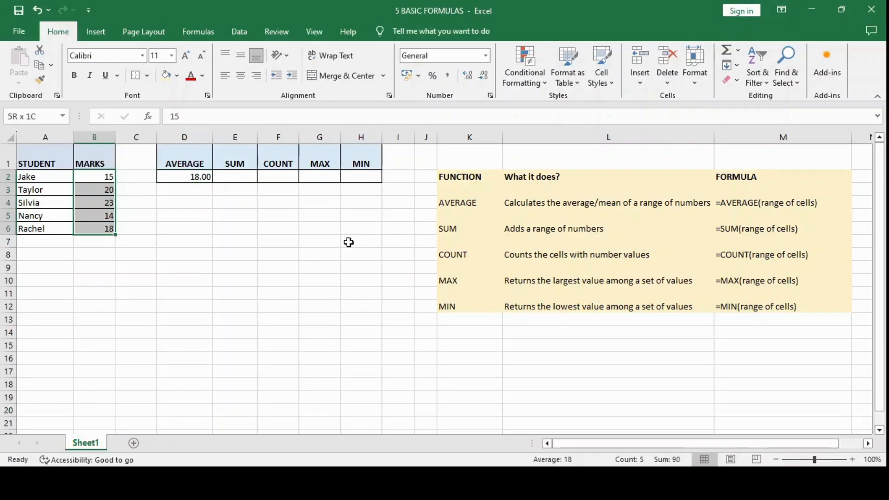
key("Right")
key("Right")
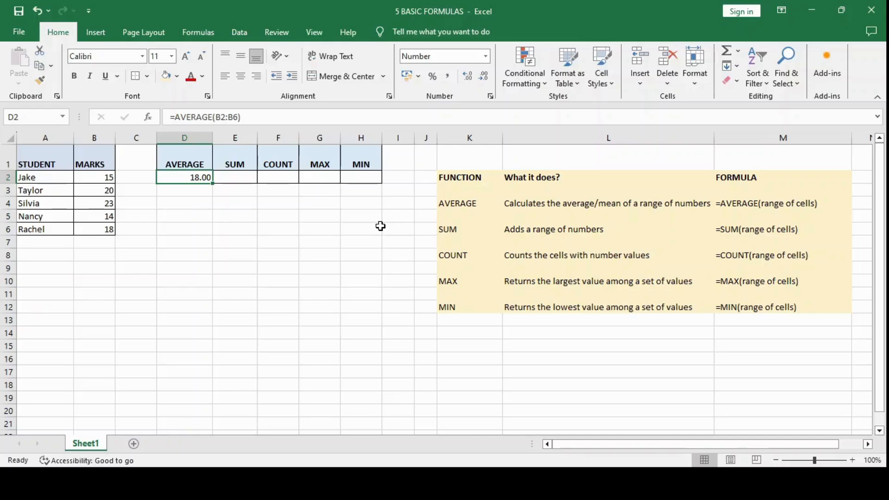
- Add an extra student's name in A10, apart from the main table, with marks of 20 in B10
key("Left")
key("Left")
key("Left")
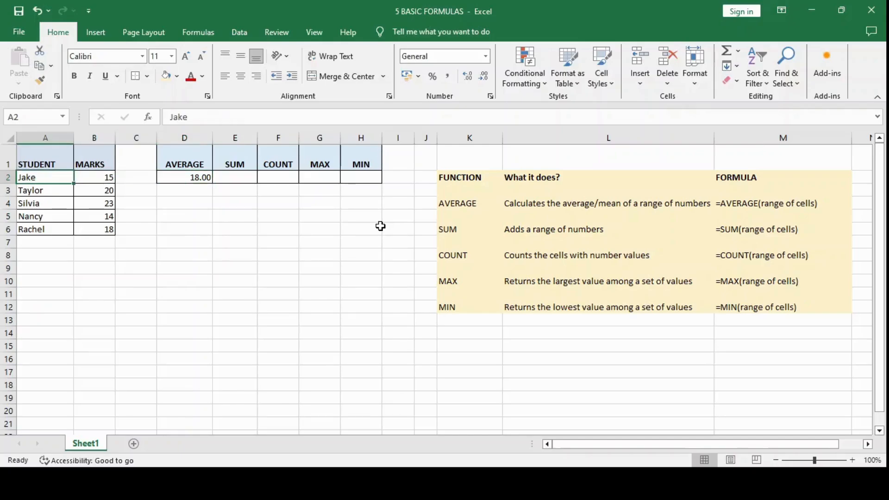
key("Down")
key("Down")
key("Down")
key("Down")
key("Down")
key("Down")
key("Down")
key("Down")
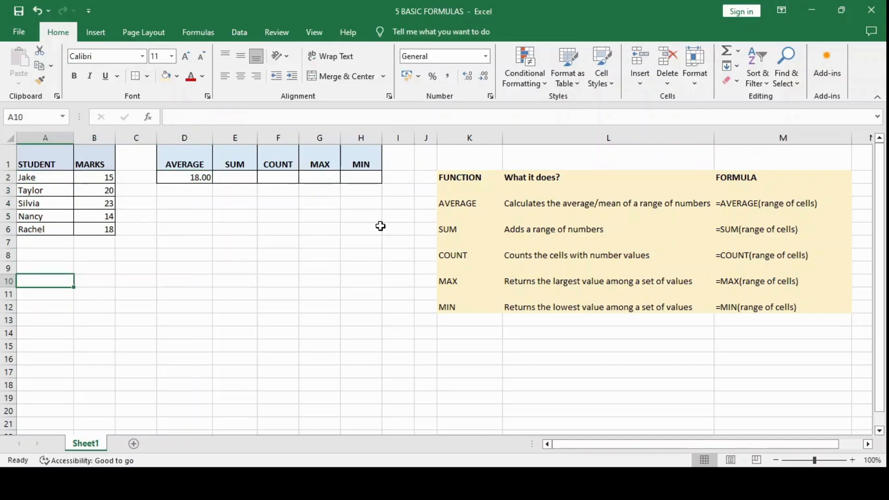
type("Sam")
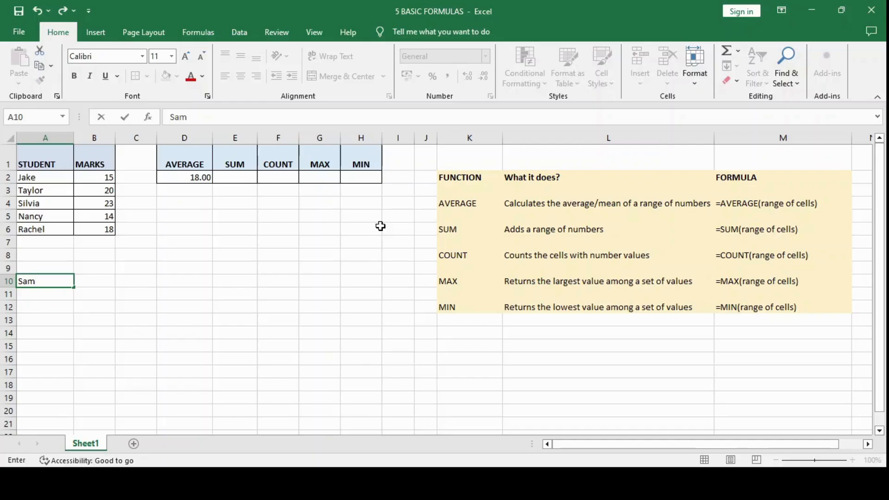
key("Tab")
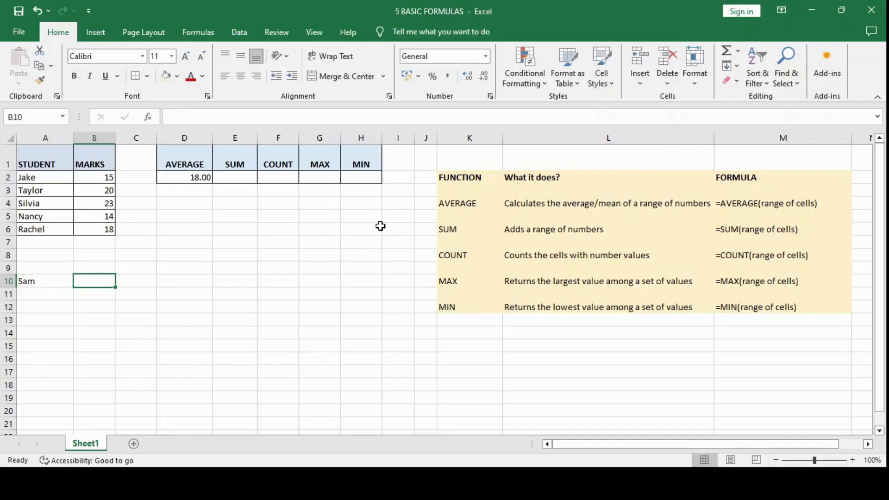
type("20")
key("Return")
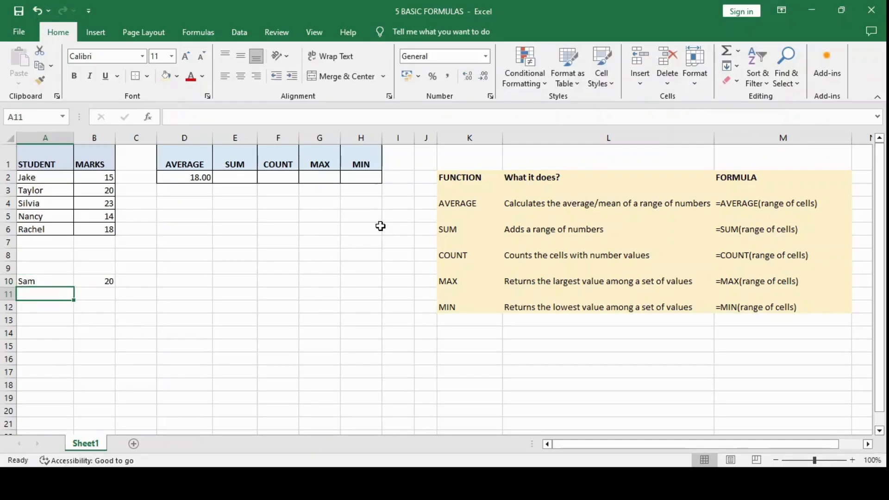
- Add another student's name in A11 with marks of 25 in B11
type("Ria")
key("Tab")
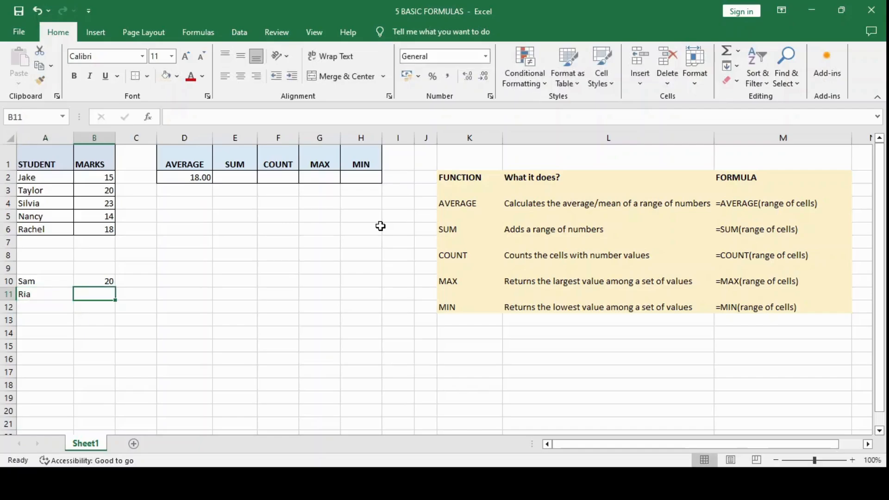
type("25")
key("Return")
- Erase the existing formula in D2 back to =A so it can be rewritten
key("Up")
key("Up")
key("Up")
key("Up")
key("Up")
key("Up")
key("Up")
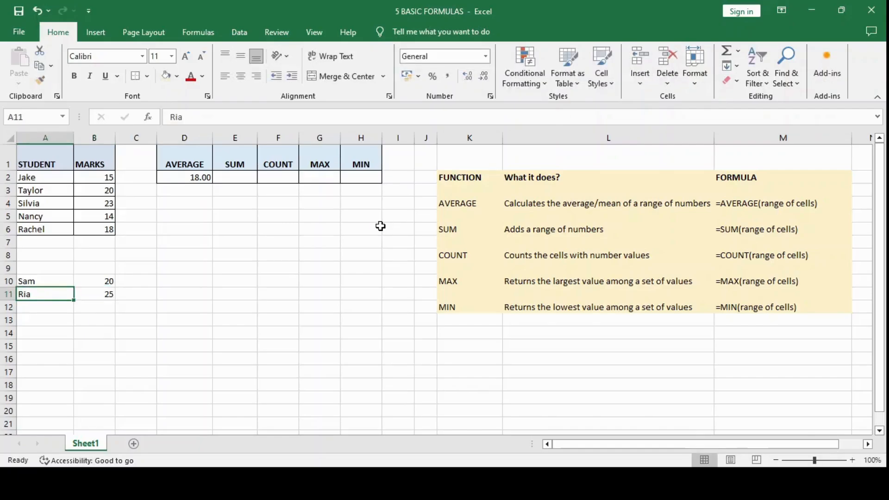
key("Up")
key("Up")
key("Up")
key("Up")
key("Right")
key("Right")
key("Right")
key("Down")
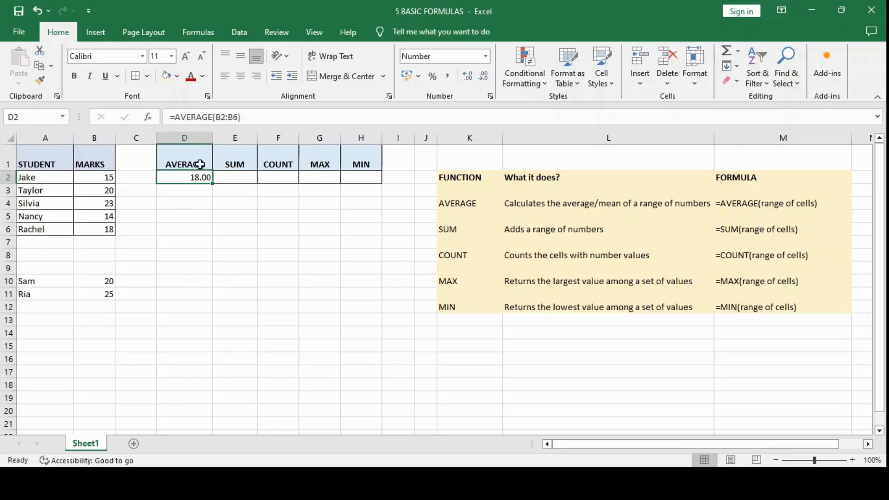
left_click(259, 117)
key("BackSpace")
key("BackSpace")
key("BackSpace")
key("BackSpace")
key("BackSpace")
key("BackSpace")
key("BackSpace")
key("BackSpace")
key("BackSpace")
key("BackSpace")
key("BackSpace")
key("BackSpace")
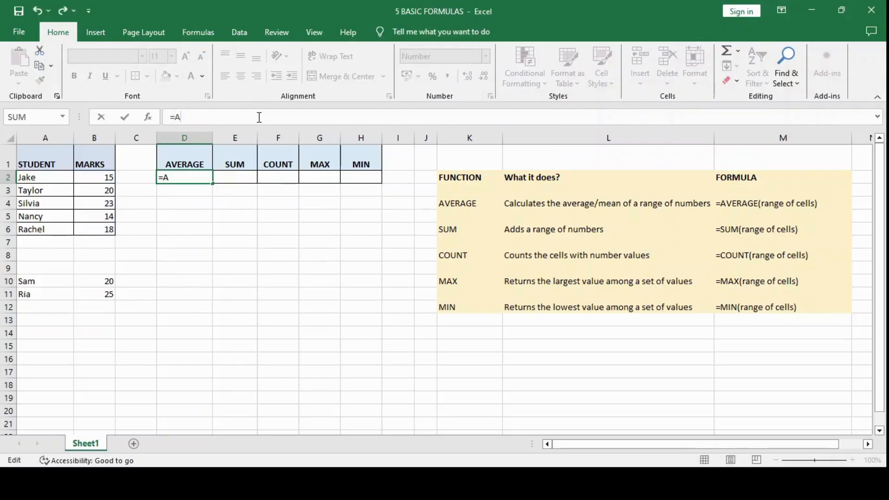
- Re-enter the AVERAGE function in D2 with B2:B6 as its first range
type("ERAGE")
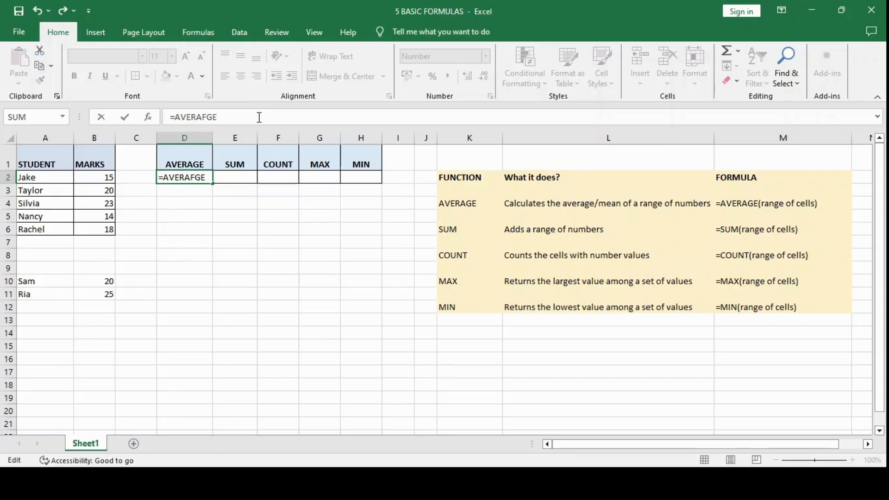
key("BackSpace")
key("BackSpace")
type("GE(")
left_click(96, 177)
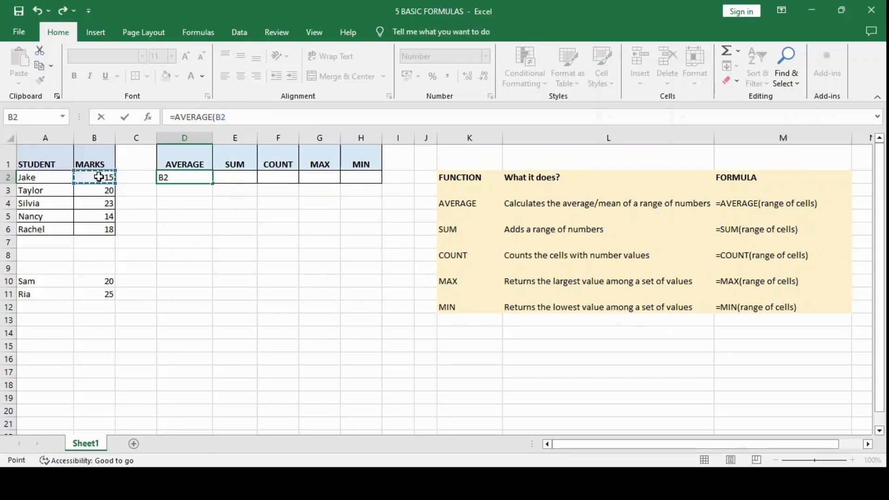
key("shift+Down")
key("shift+Down")
key("shift+Down")
key("shift+Down")
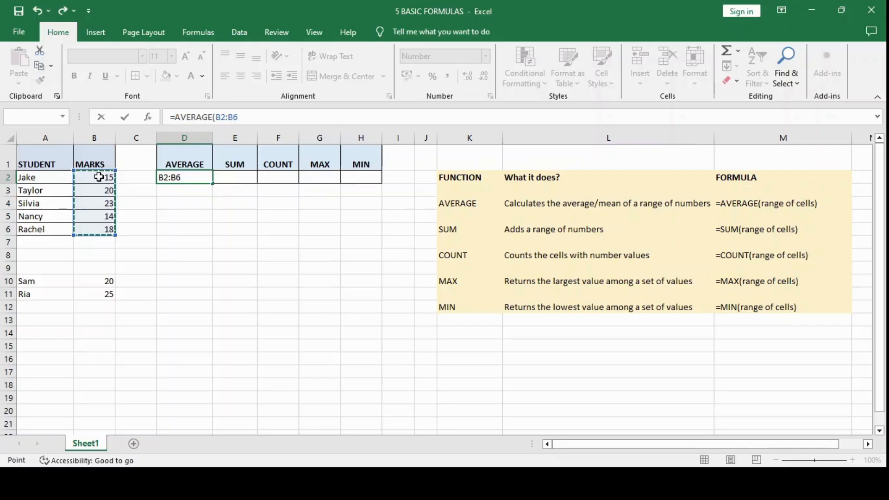
- Add B10:B11 as the second range of the AVERAGE function in D2 and complete the formula
type(",")
left_click(91, 280)
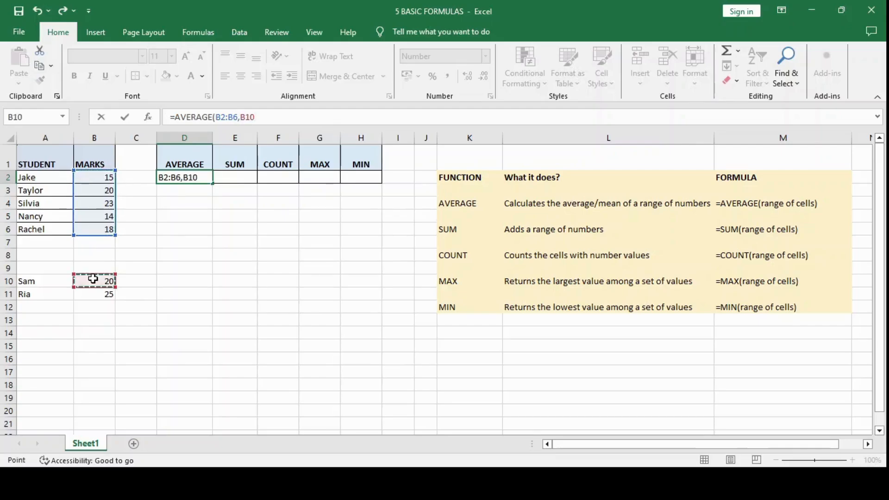
key("shift+Down")
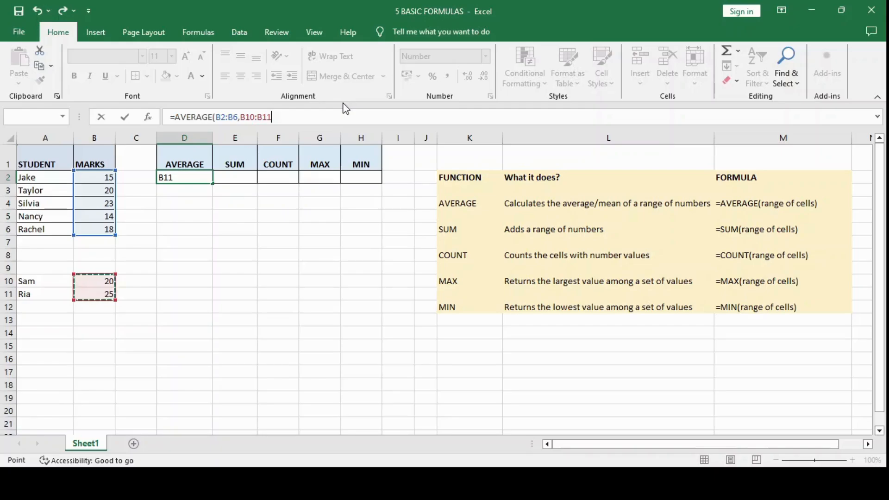
type(")")
key("Return")
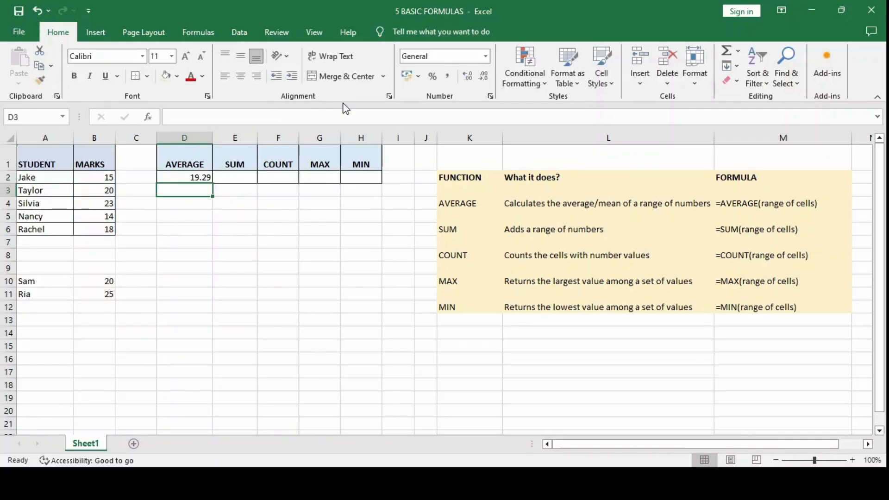
key("Up")
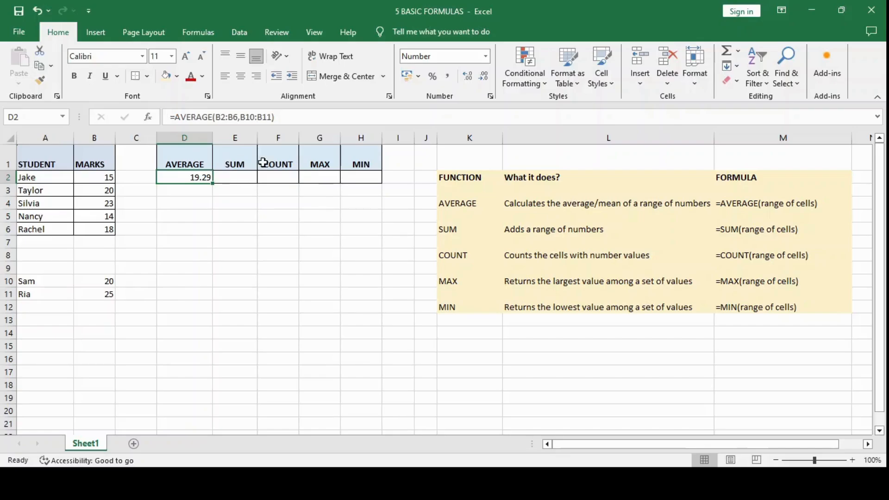
- Select the function headings in D1:H1 to review which calculations the table needs
left_click(229, 179)
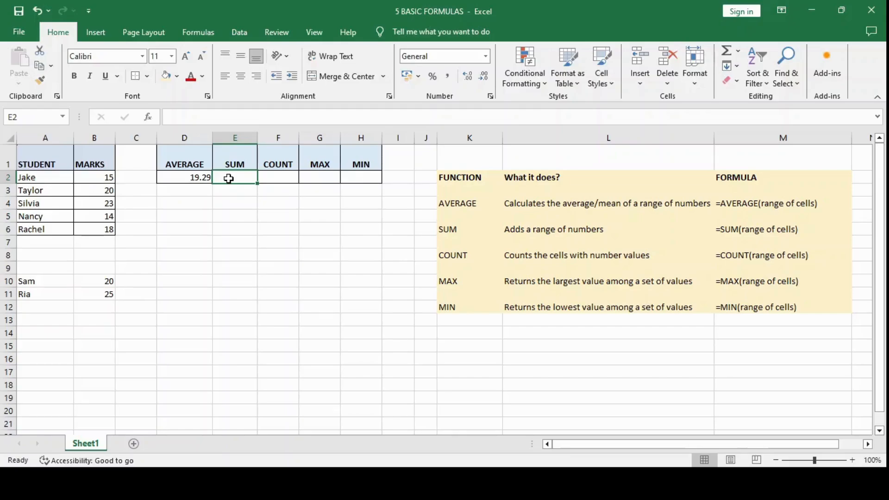
key("Up")
key("Left")
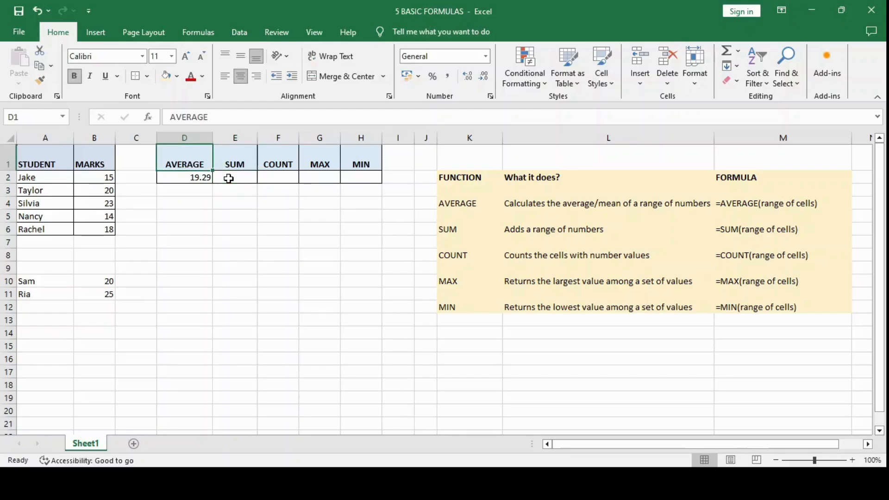
key("shift+Right")
key("shift+Right")
key("shift+Right")
key("shift+Right")
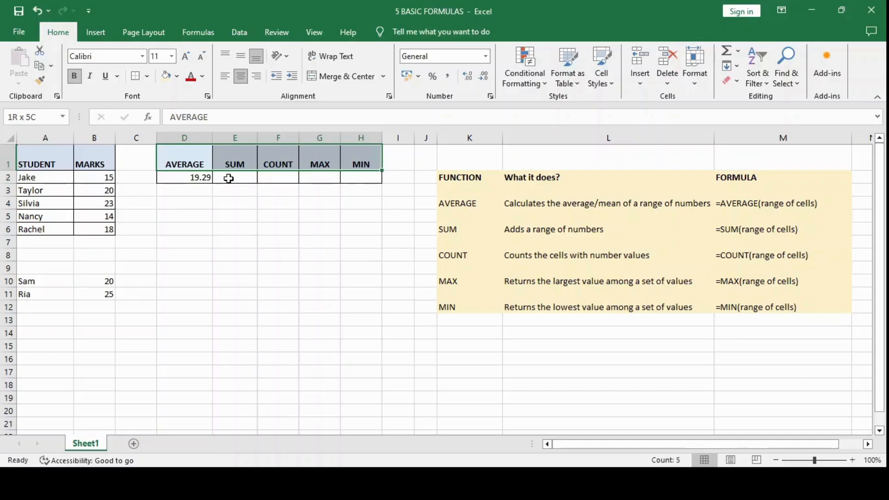
- Enter the SUM function in E2 for the marks in B2:B6 and complete the formula
left_click(228, 179)
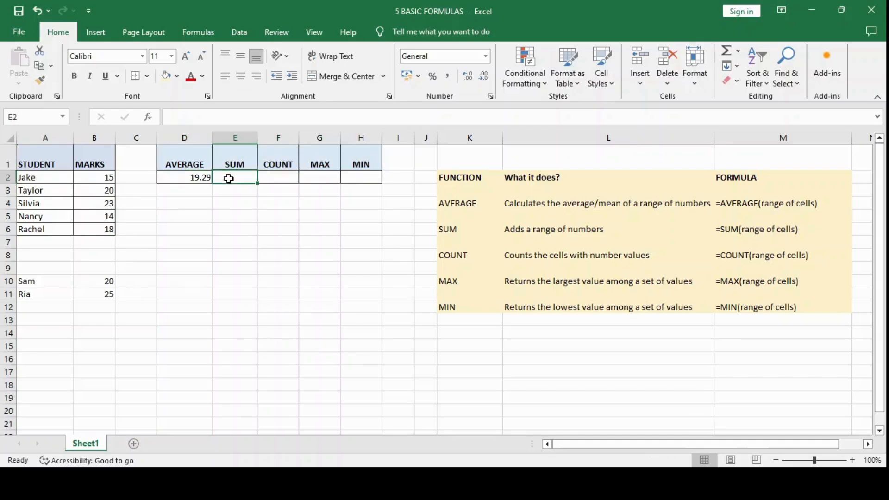
type("=")
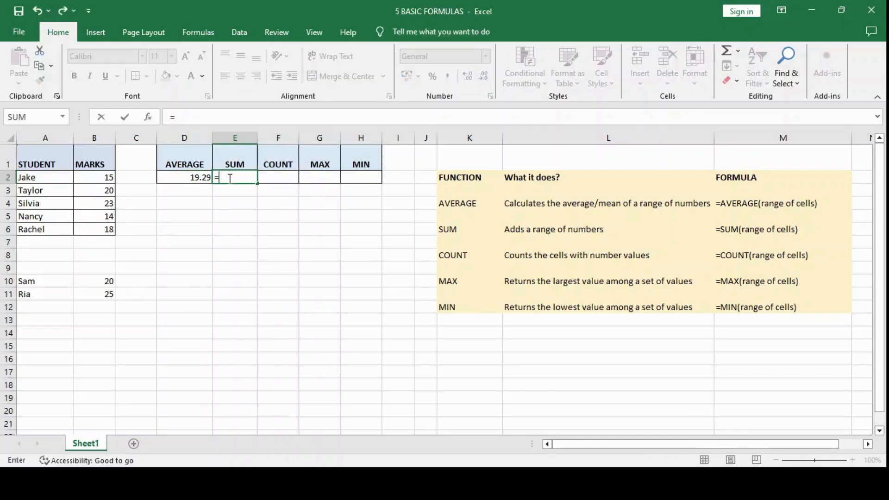
type("SUM(")
key("Left")
key("Left")
key("Left")
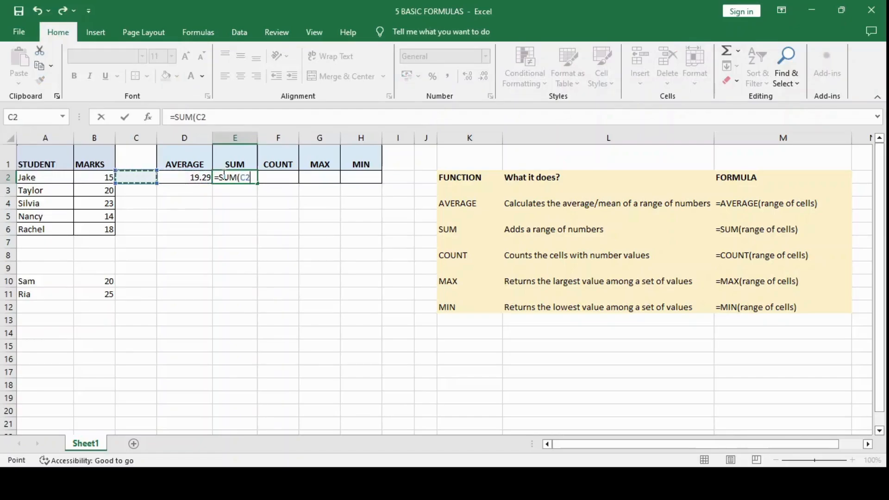
key("shift+Down")
key("shift+Down")
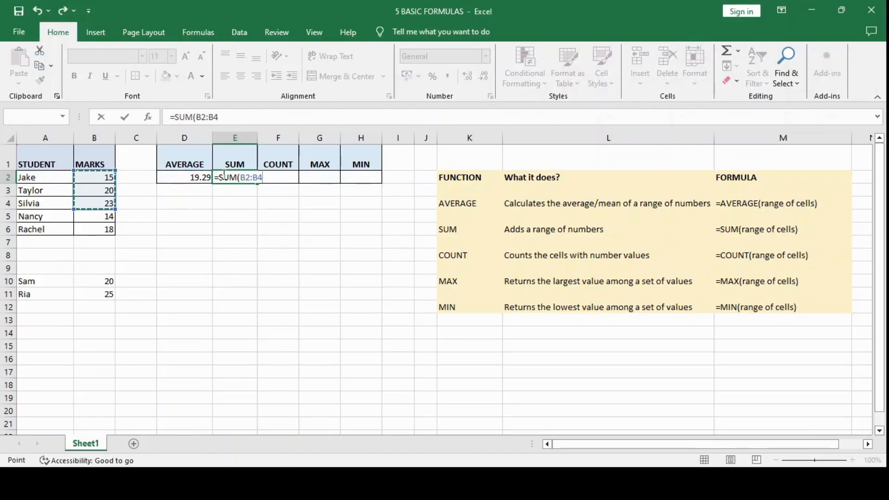
key("shift+Down")
key("shift+Down")
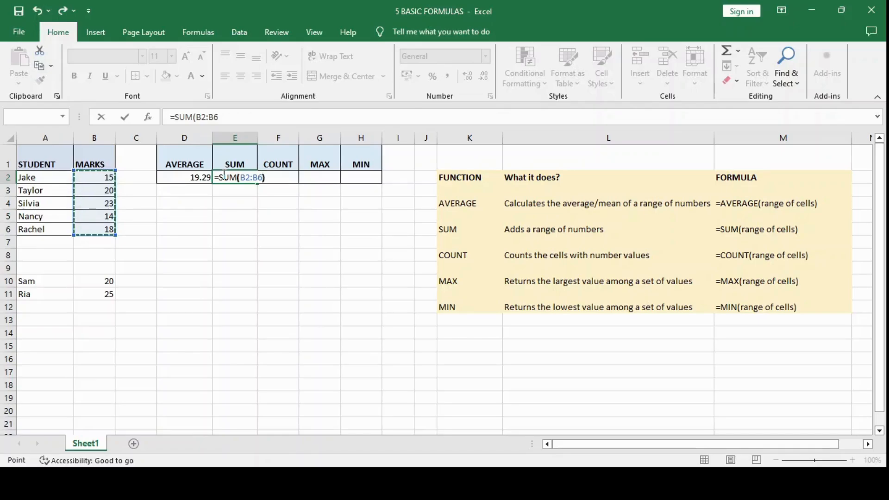
type(")")
key("Return")
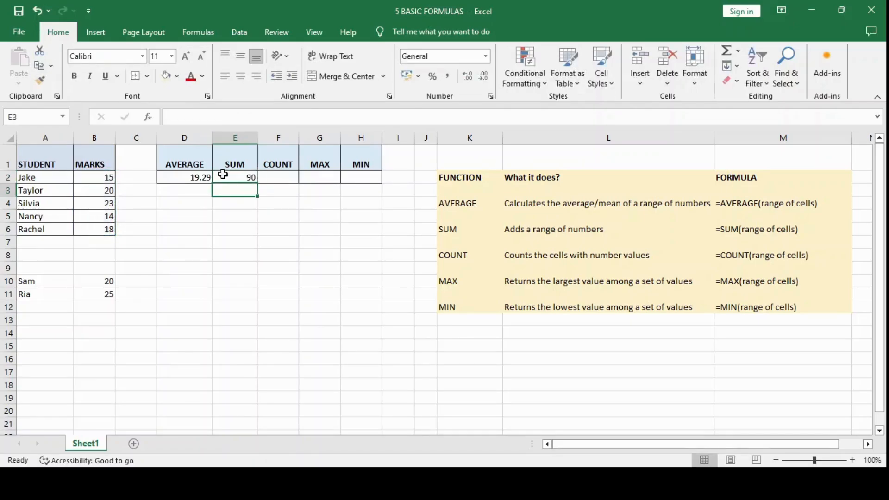
- Check the SUM formula in E2 against the student marks it adds up
left_click(223, 174)
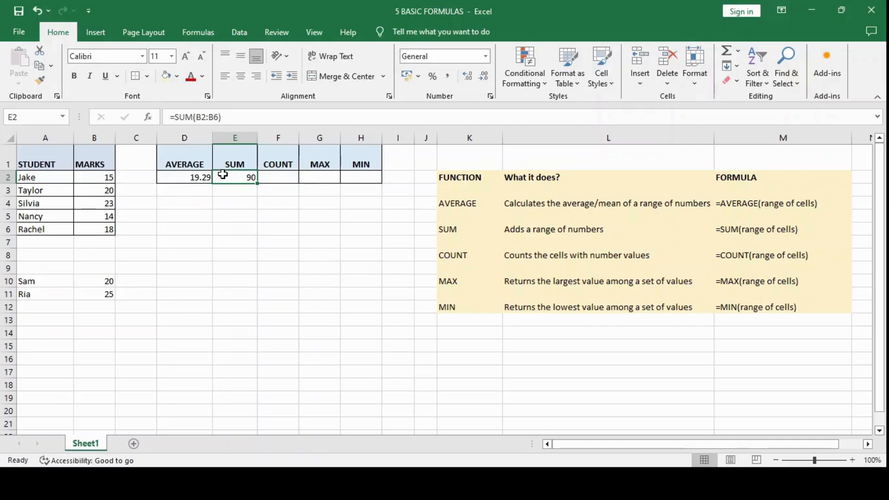
key("Left")
key("Left")
key("Left")
key("shift+Down")
key("shift+Down")
key("shift+Down")
key("shift+Down")
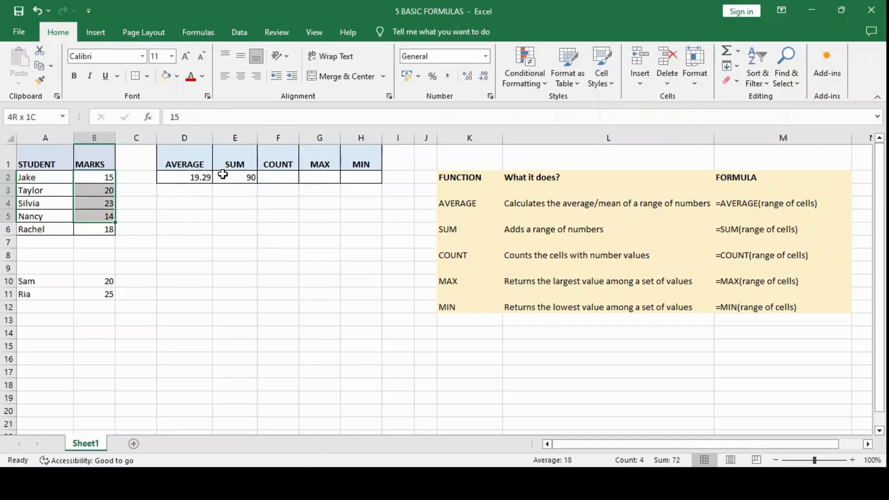
key("Right")
key("Right")
key("Right")
key("Right")
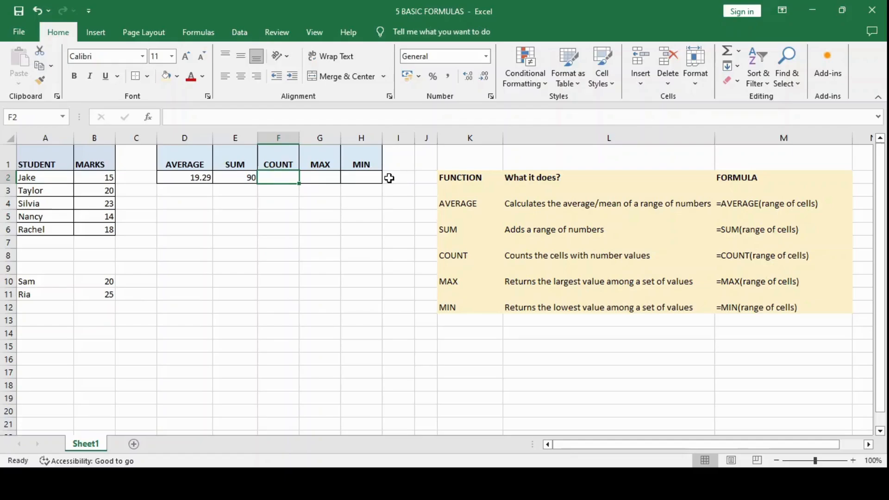
- Select the marks in B2:B6 to examine which number cells the COUNT function has to cover
key("Left")
key("Left")
key("Left")
key("Left")
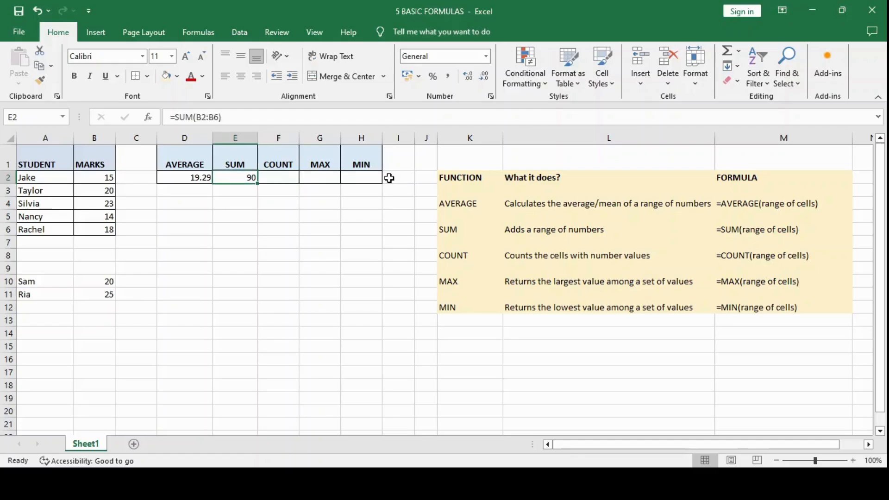
key("shift+Down")
key("shift+Down")
key("shift+Down")
key("shift+Down")
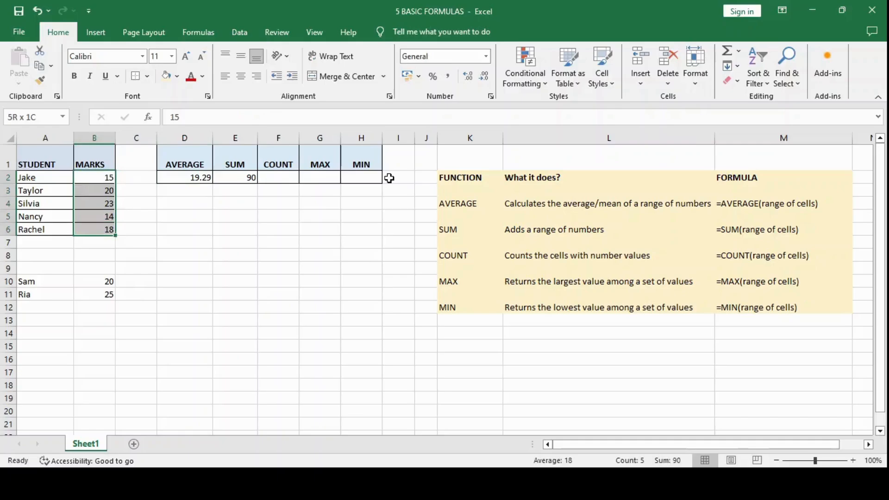
- Enter the COUNT function in F2 for the marks in B2:B6 and complete the formula
key("Right")
key("Right")
key("Right")
key("Right")
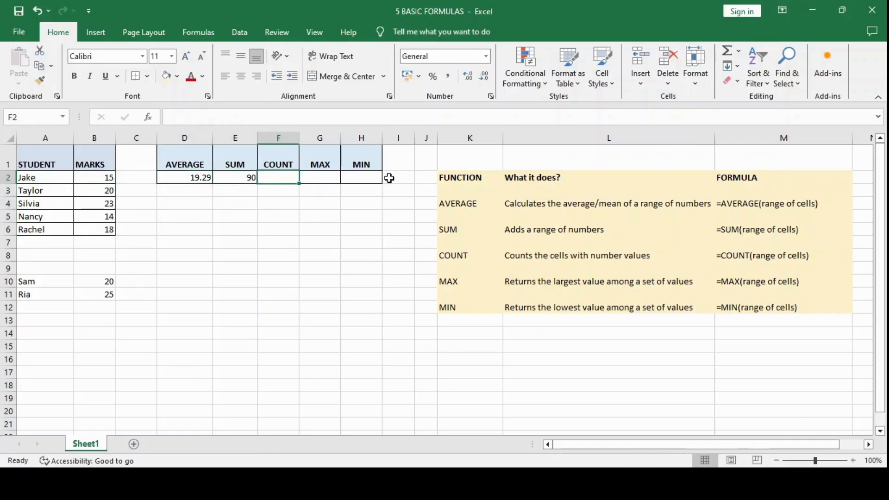
type("=")
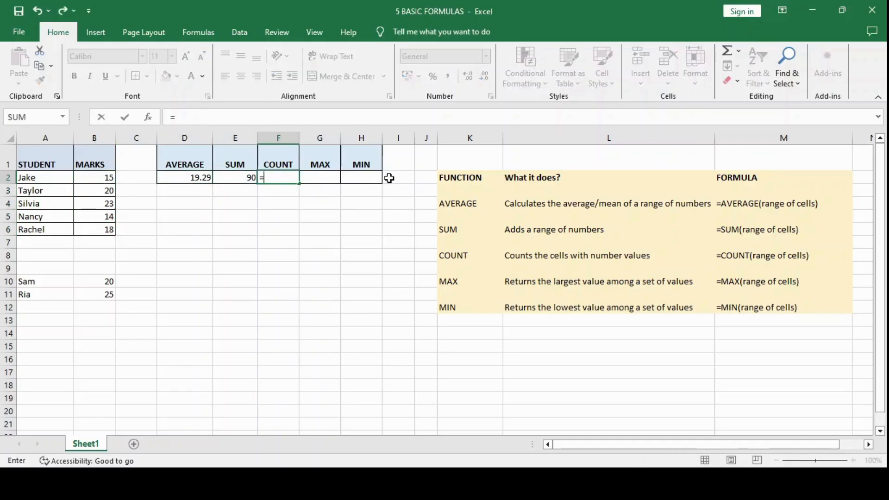
type("COUNT")
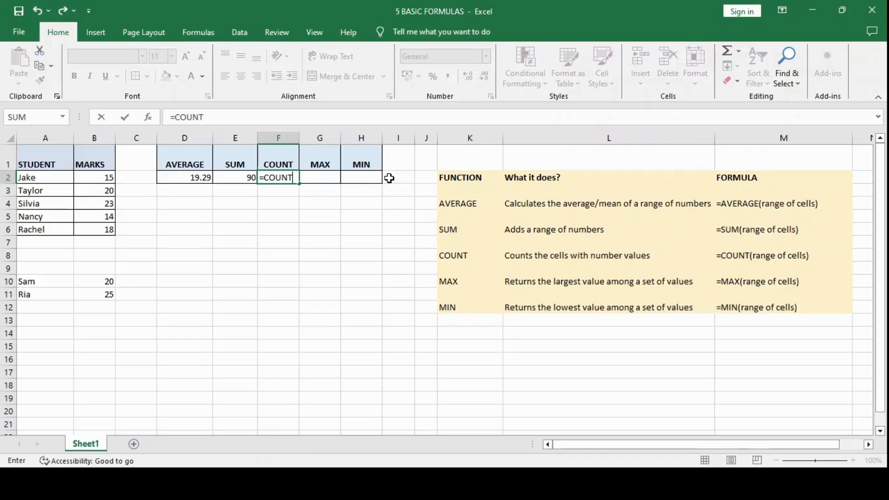
type("(")
key("Left")
key("Left")
key("Left")
key("Left")
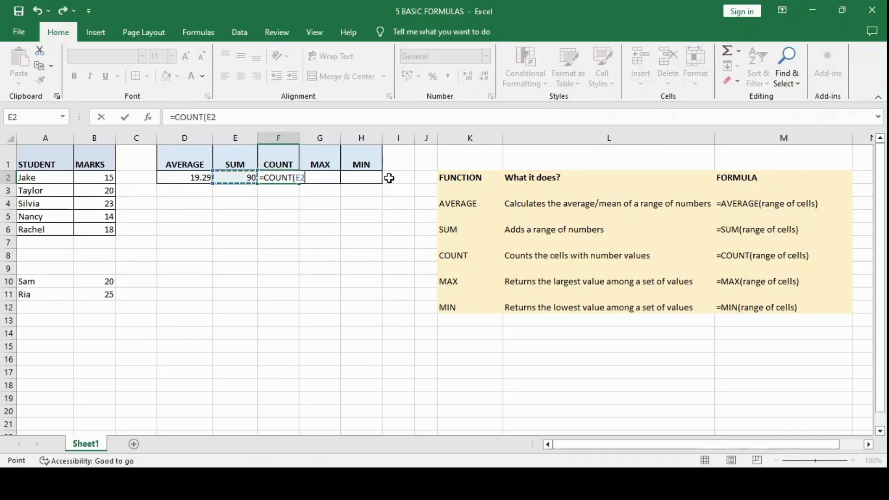
key("shift+Down")
key("shift+Down")
key("shift+Down")
key("shift+Down")
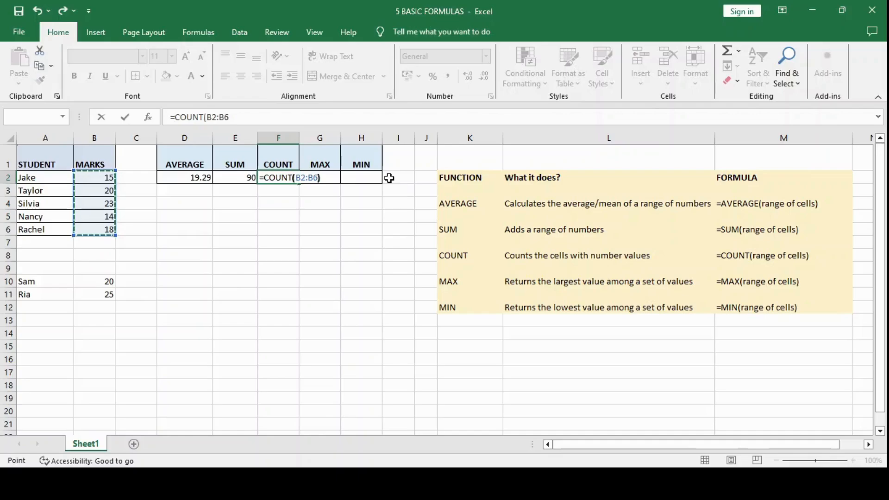
key("Return")
key("Up")
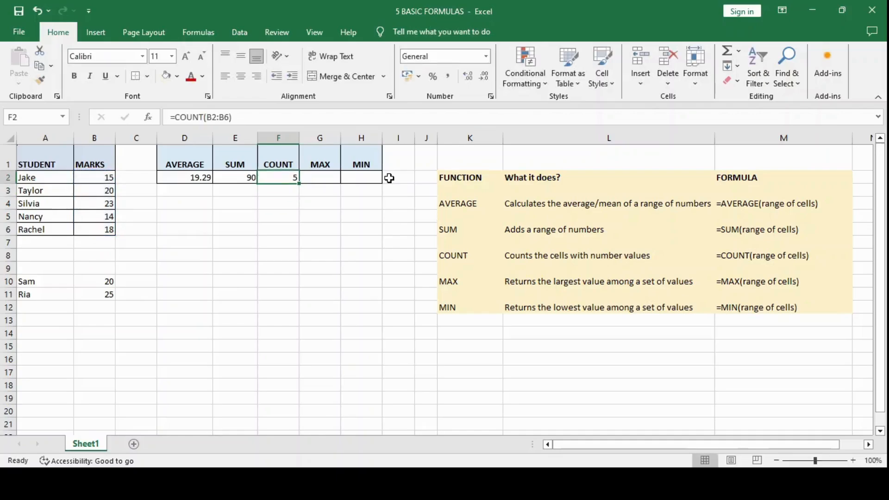
- Select the marks in B2:B6 and compare the number of filled cells with the COUNT result in F2
key("Left")
key("Left")
key("Left")
key("Left")
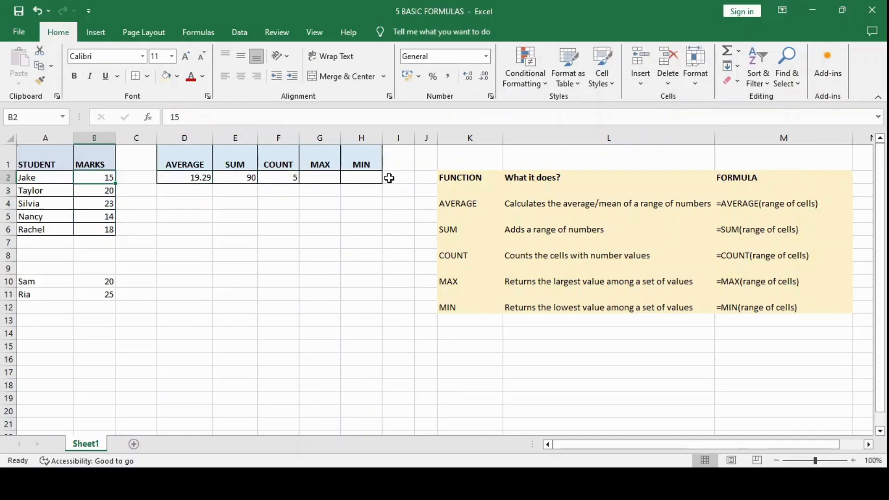
key("shift+Down")
key("shift+Down")
key("shift+Down")
key("shift+Down")
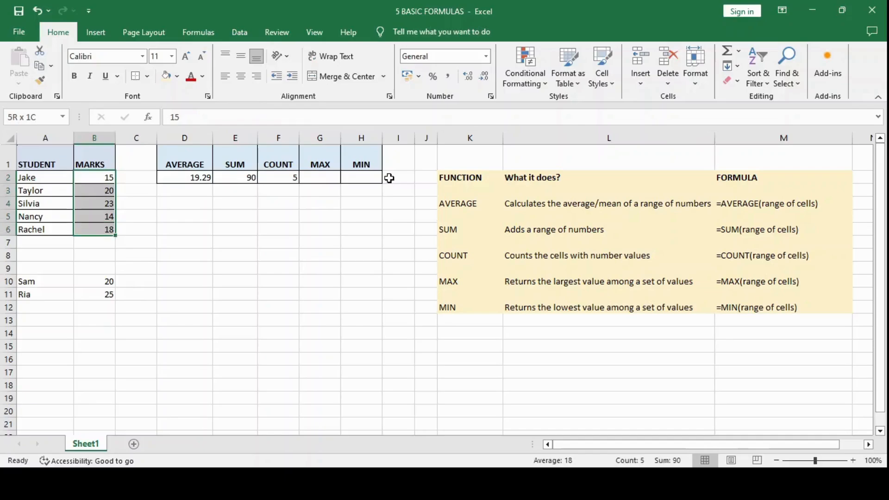
key("Right")
key("Right")
key("Right")
key("Right")
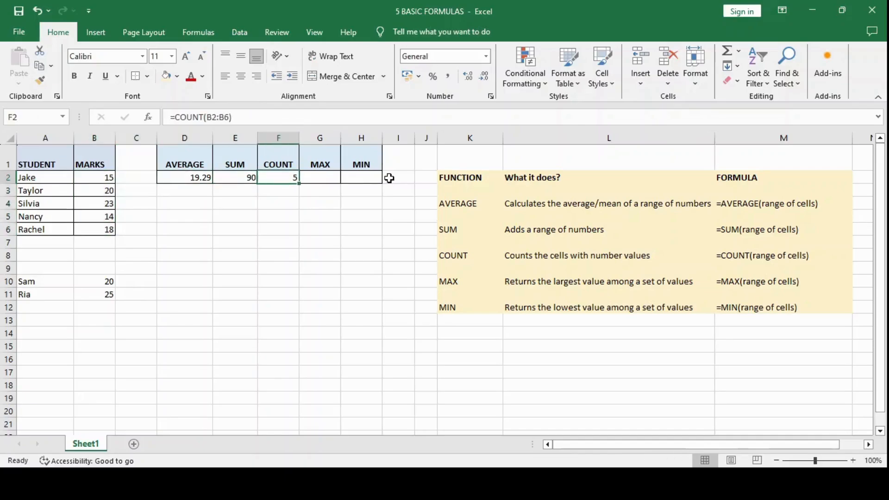
- Clear the mark in B3 and check how the COUNT result in F2 responds
key("Left")
key("Left")
key("Left")
key("Down")
key("Left")
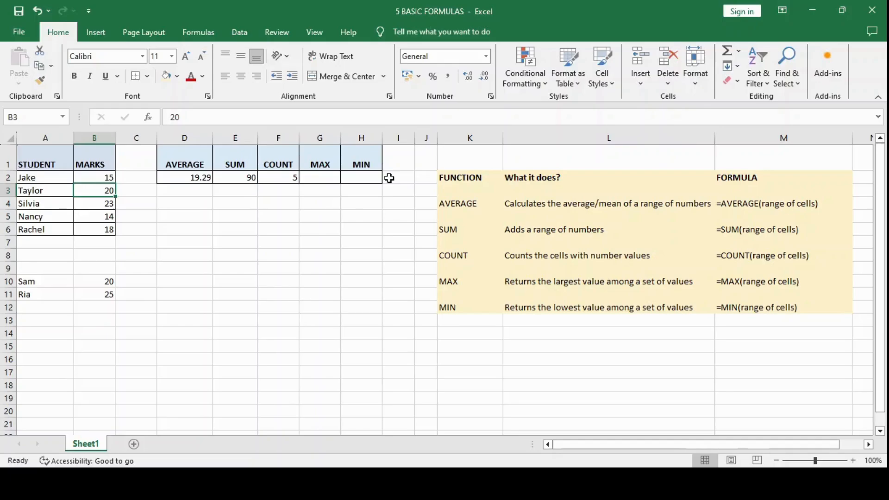
key("BackSpace")
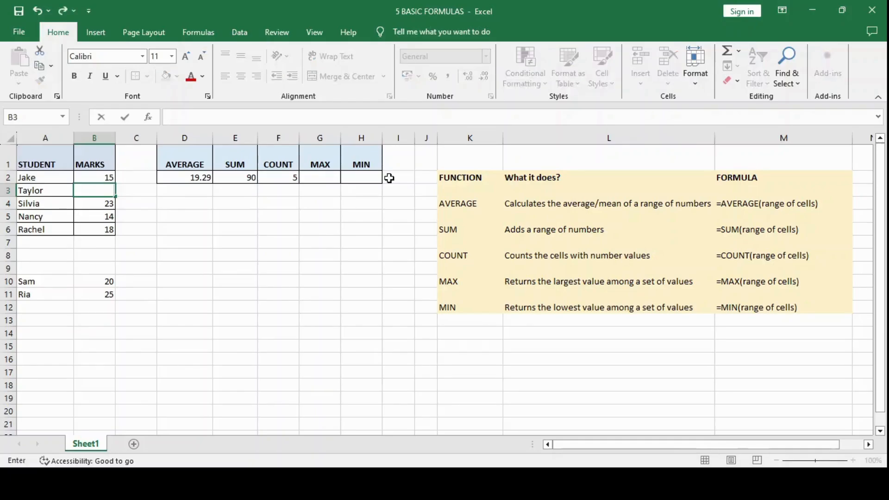
key("Return")
key("Up")
key("Up")
key("Right")
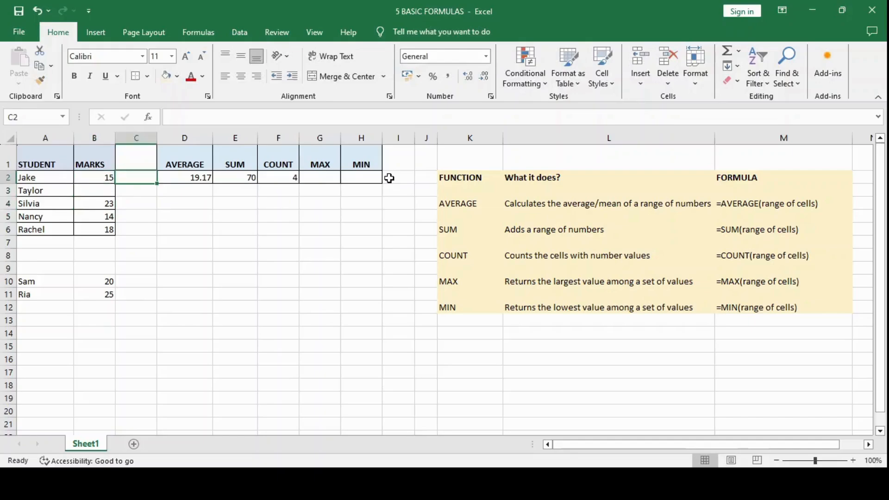
key("Right")
key("Right")
key("Right")
- Restore the mark in B3 by entering 20
key("Left")
key("Left")
key("Left")
key("Left")
key("Down")
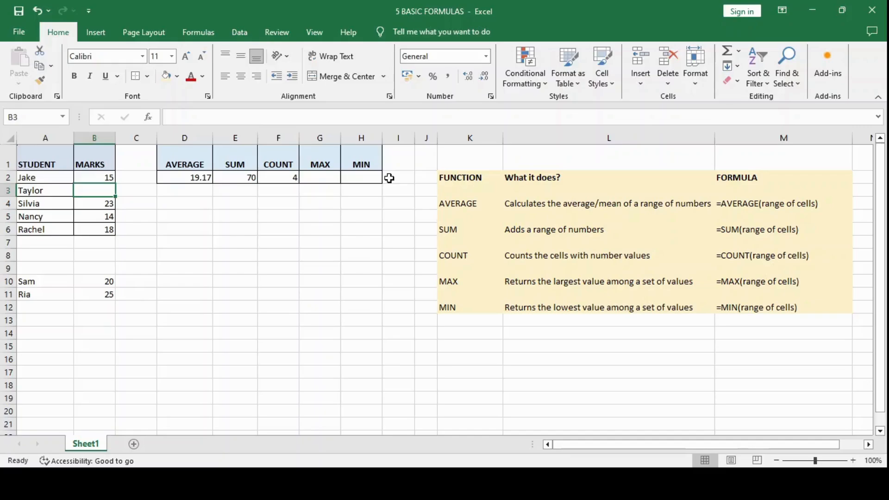
type("20")
key("Return")
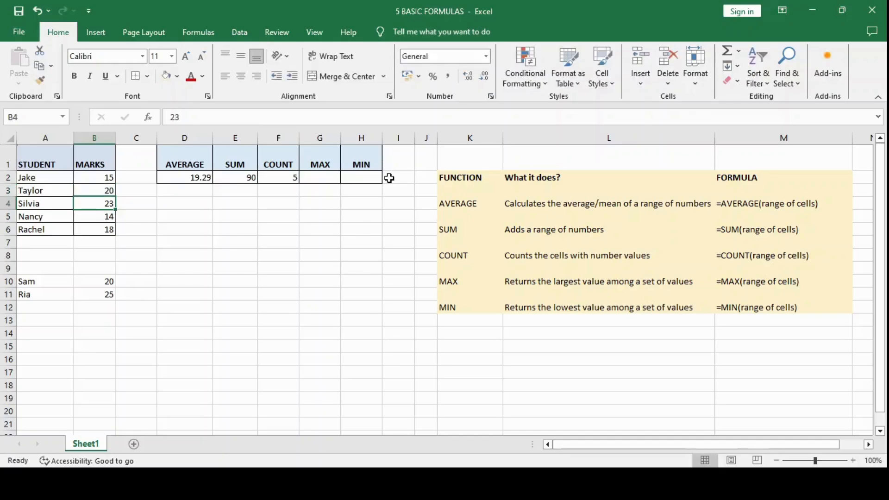
- Enter the MAX function in G2 for the marks in B2:B6 and complete the formula
key("Up")
key("Right")
key("Right")
key("Right")
key("Right")
key("Up")
key("Right")
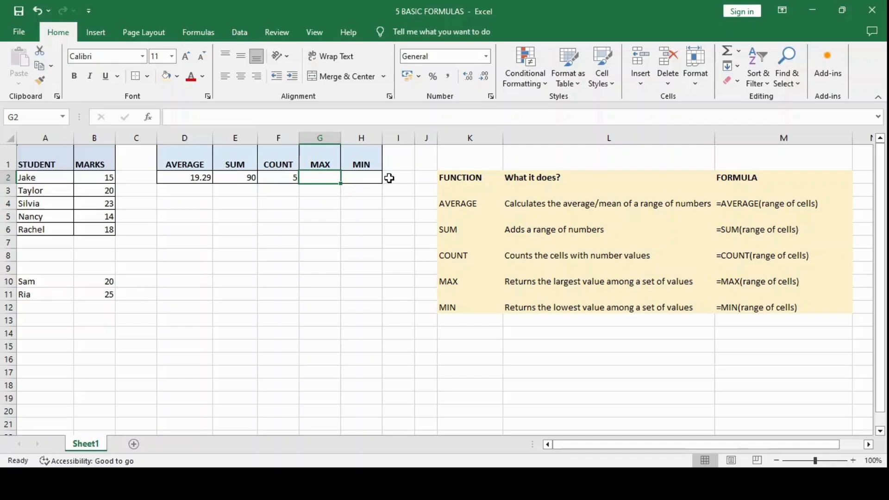
type("=MA")
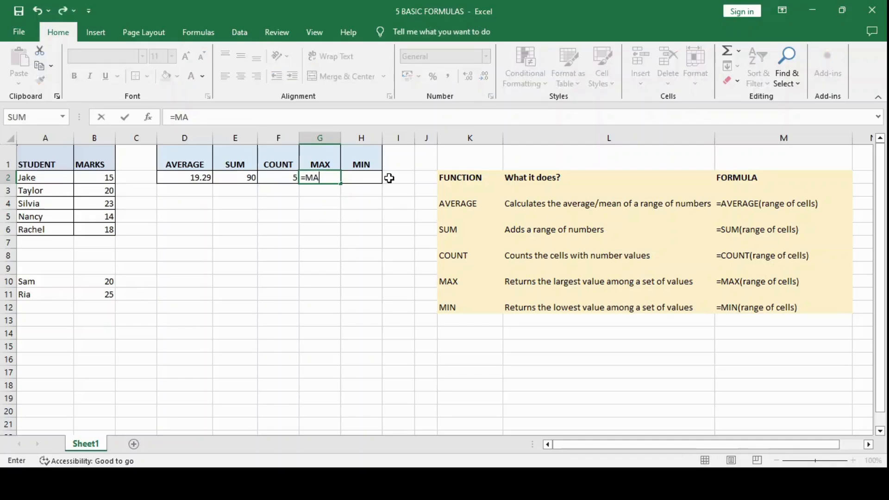
type("X(")
key("Left")
key("Left")
key("Left")
key("Left")
key("Left")
key("shift+Down")
key("shift+Down")
key("shift+Down")
key("shift+Down")
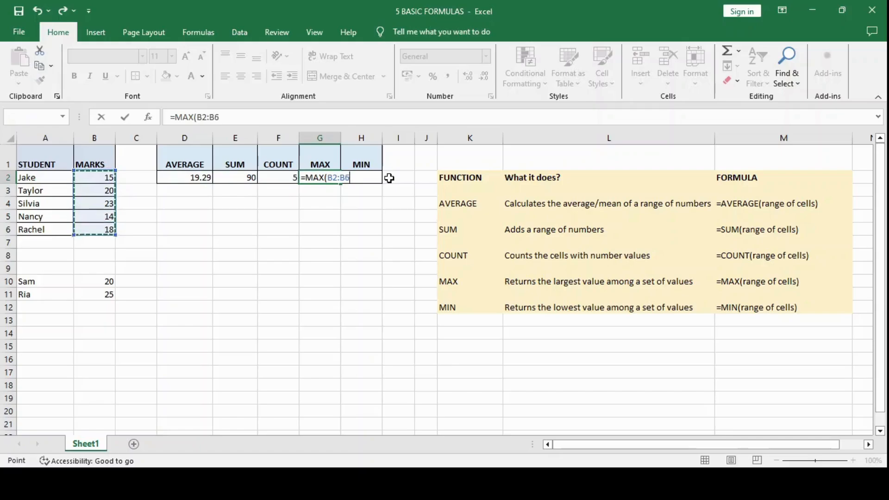
type(")")
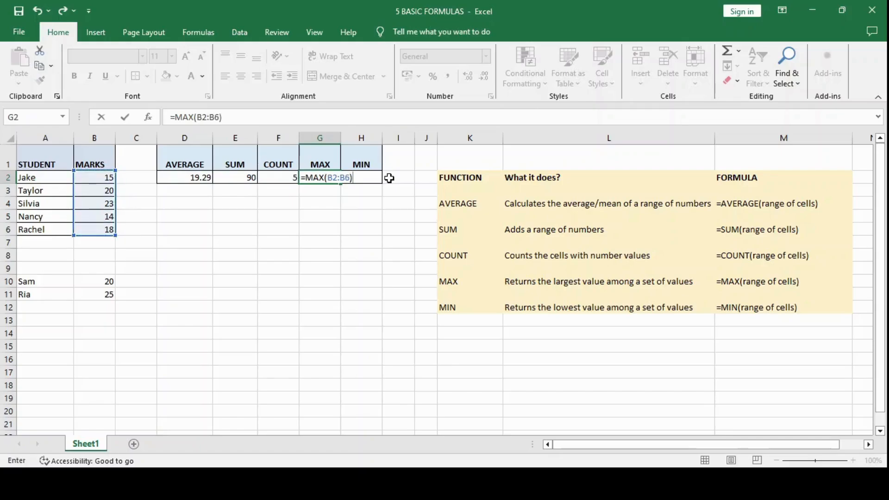
key("Return")
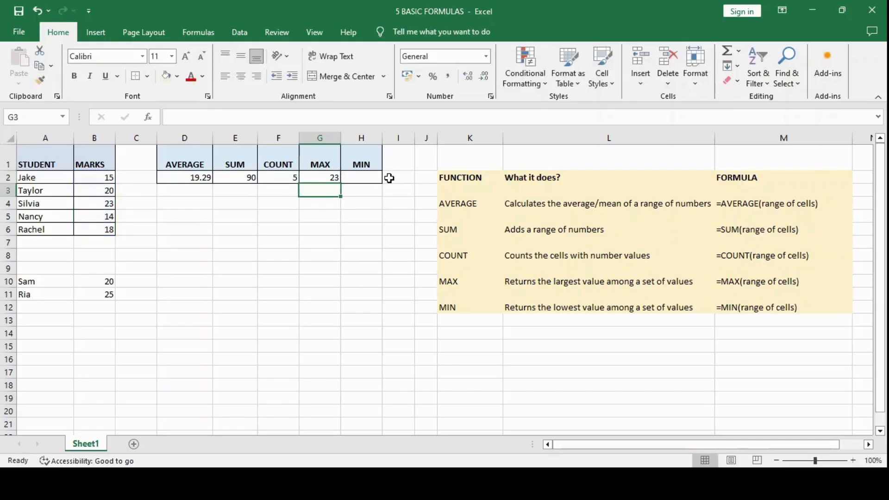
- Compare the MAX result in G2 with the marks in B2:B6
key("Up")
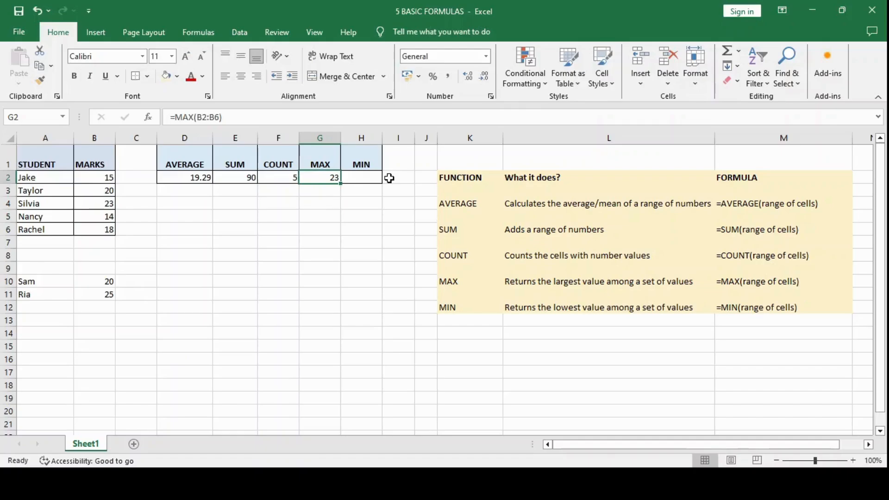
key("Left")
key("Left")
key("Left")
key("Left")
key("Left")
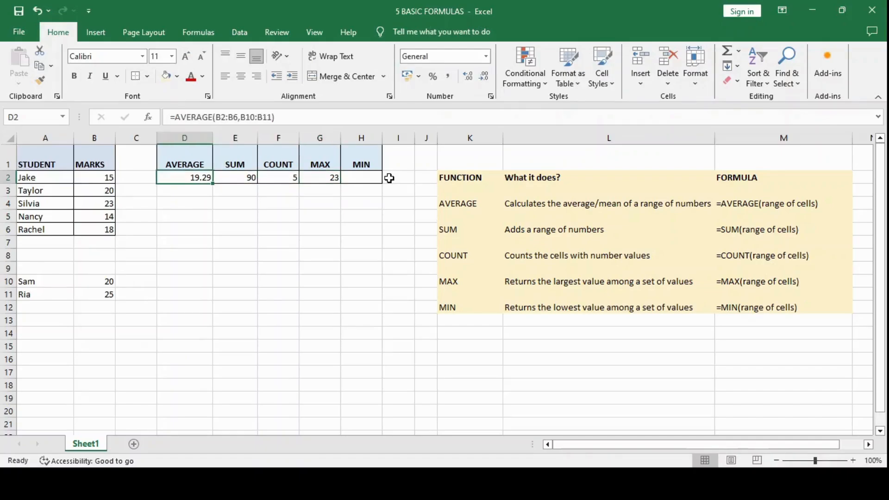
key("shift+Down")
key("shift+Down")
key("shift+Down")
key("shift+Down")
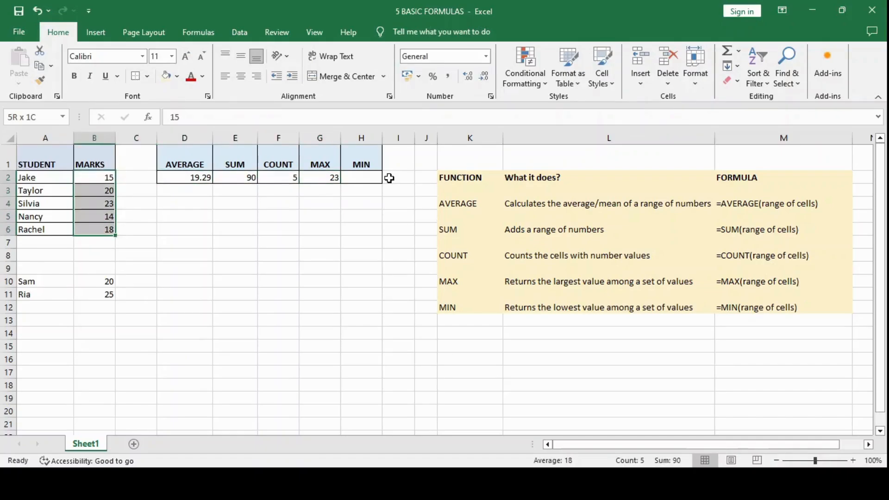
- Enter the formula =MIN(B2:B6) in H2 to return the lowest of the five students' marks
key("Right")
key("Right")
key("Right")
key("Right")
key("Right")
key("Right")
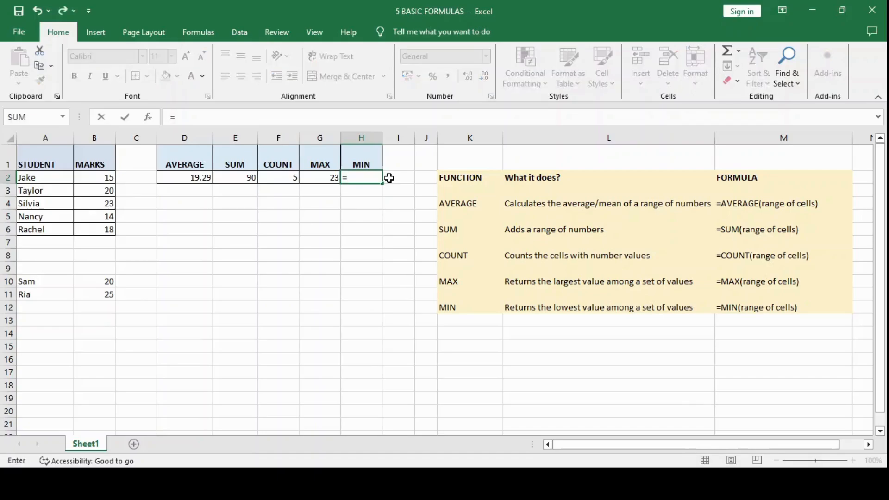
type("MIN(")
key("Left")
key("Left")
key("Left")
key("Left")
key("Left")
key("Left")
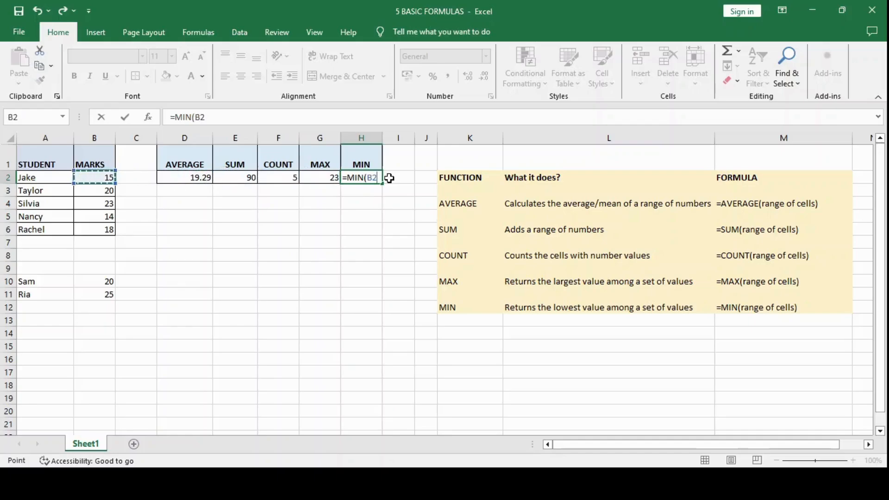
key("shift+Down")
key("shift+Down")
key("shift+Down")
key("shift+Down")
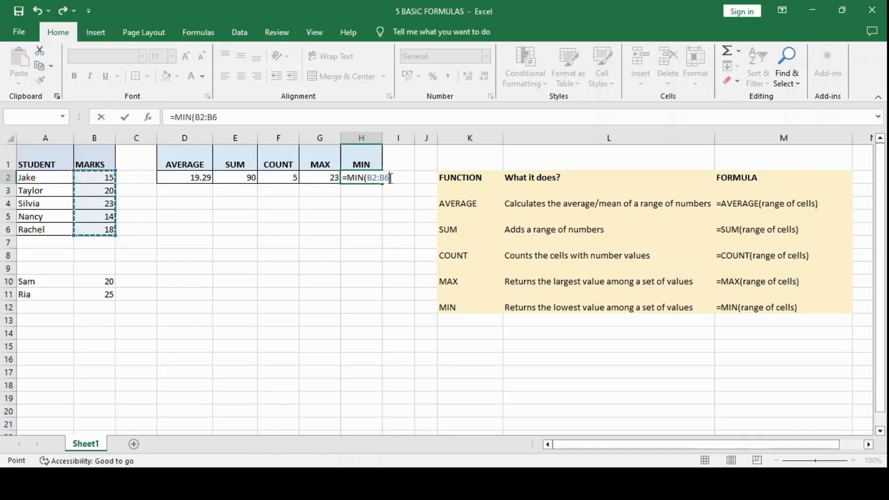
type(")")
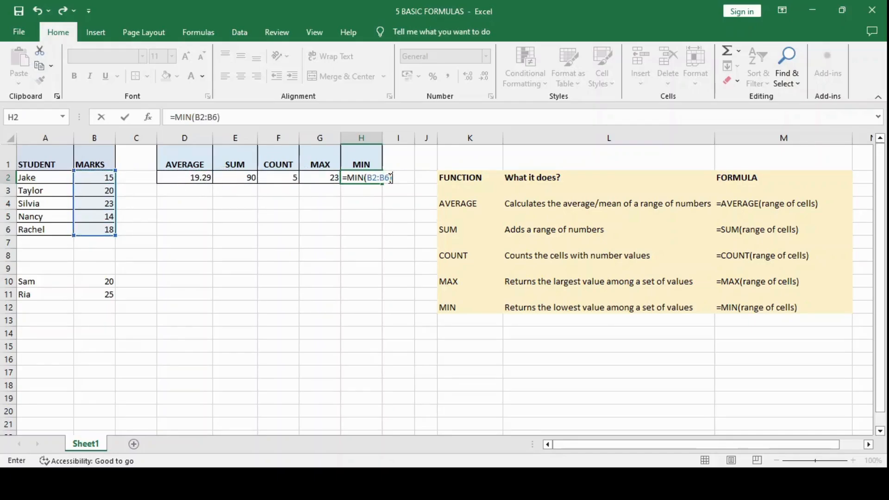
key("ctrl+Return")
- Compare the MIN result in H2 with the students' marks in column B
key("Left")
key("Left")
key("Left")
key("Left")
key("Left")
key("Left")
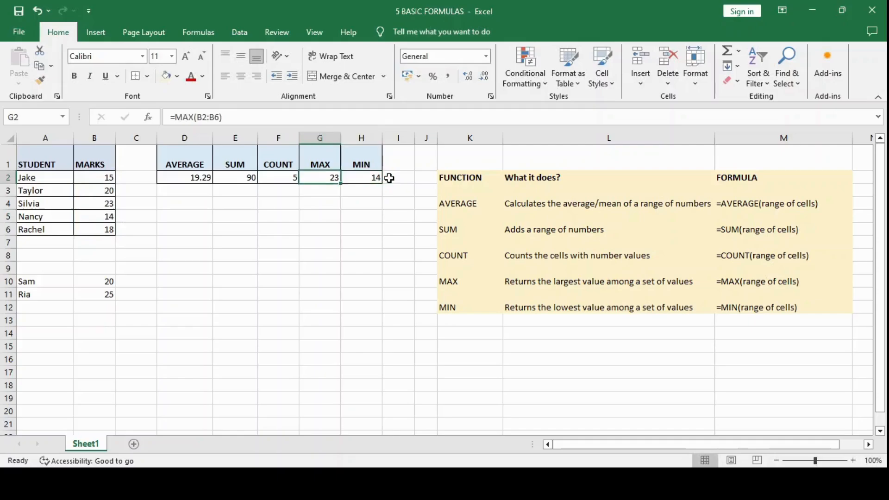
key("shift+Down")
key("shift+Down")
key("shift+Down")
key("shift+Down")
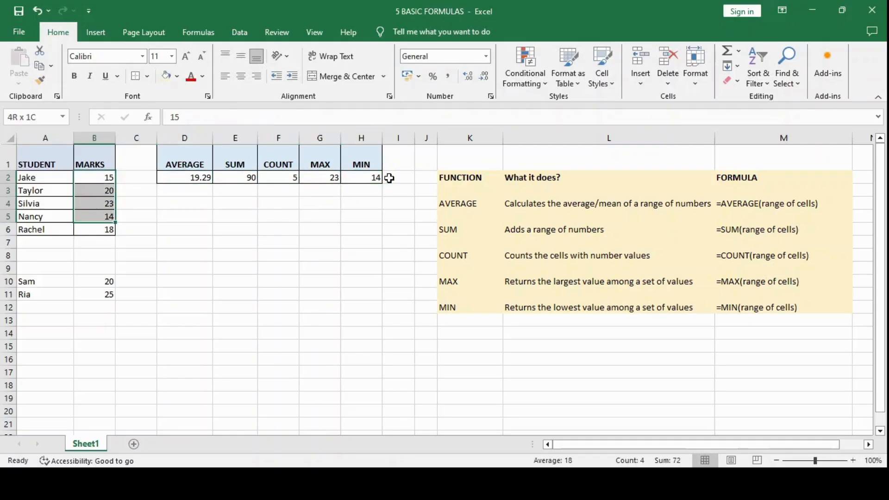
key("Up")
key("Right")
key("Right")
key("Right")
key("Right")
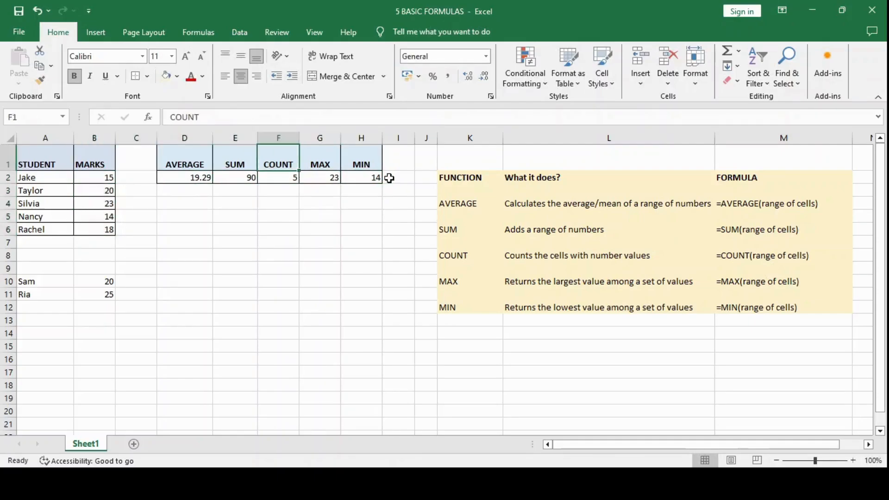
key("Left")
key("Left")
key("Down")
key("Down")
key("Down")
key("Down")
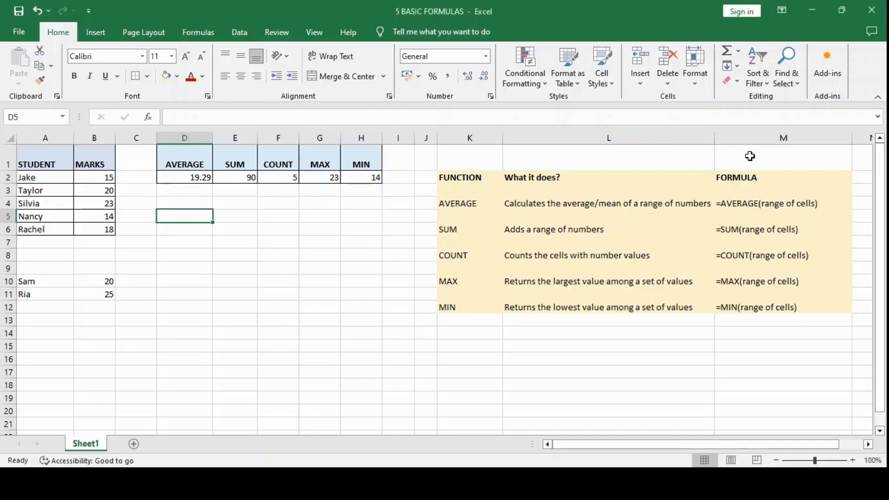